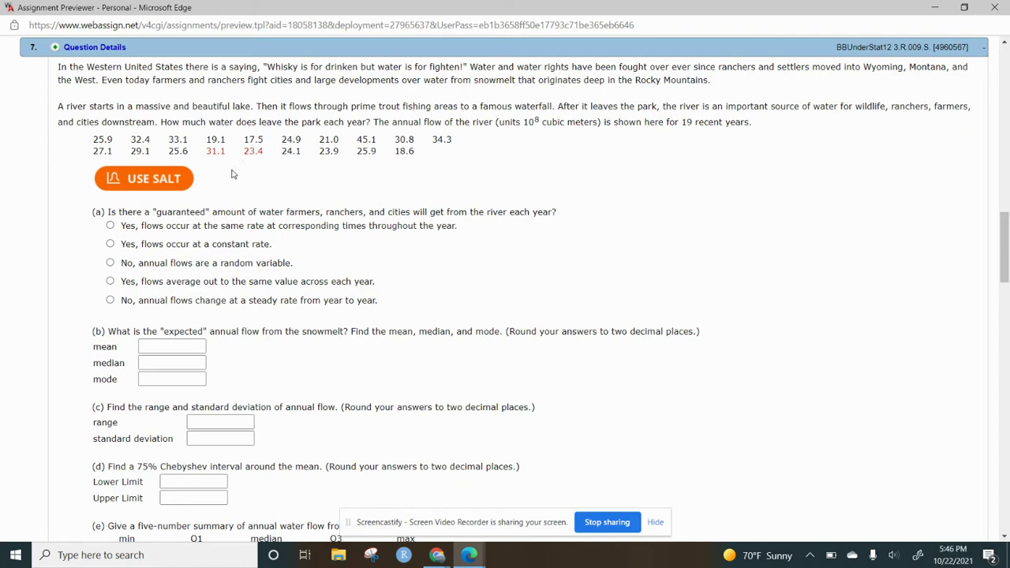
Step: Open the question 7 river flow data in SALT and compare its values with the assignment's list
left_click(156, 177)
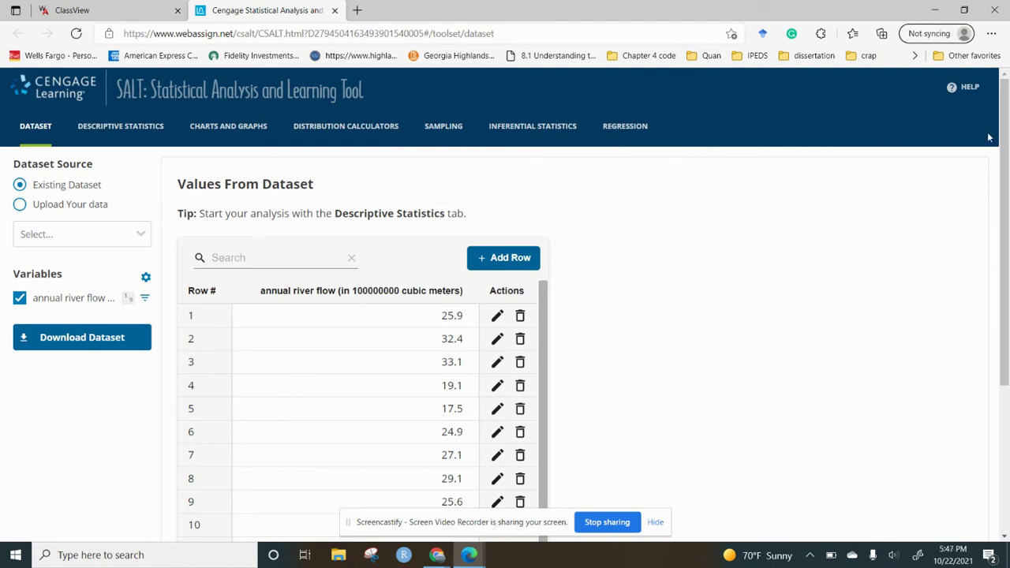
left_click_drag(1006, 142, 1008, 256)
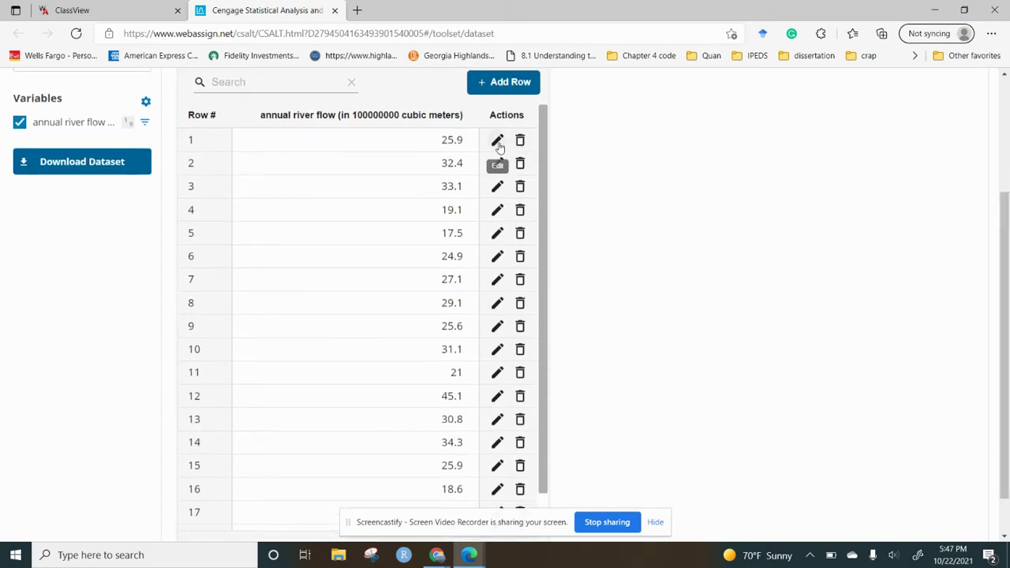
left_click_drag(1008, 293, 981, 192)
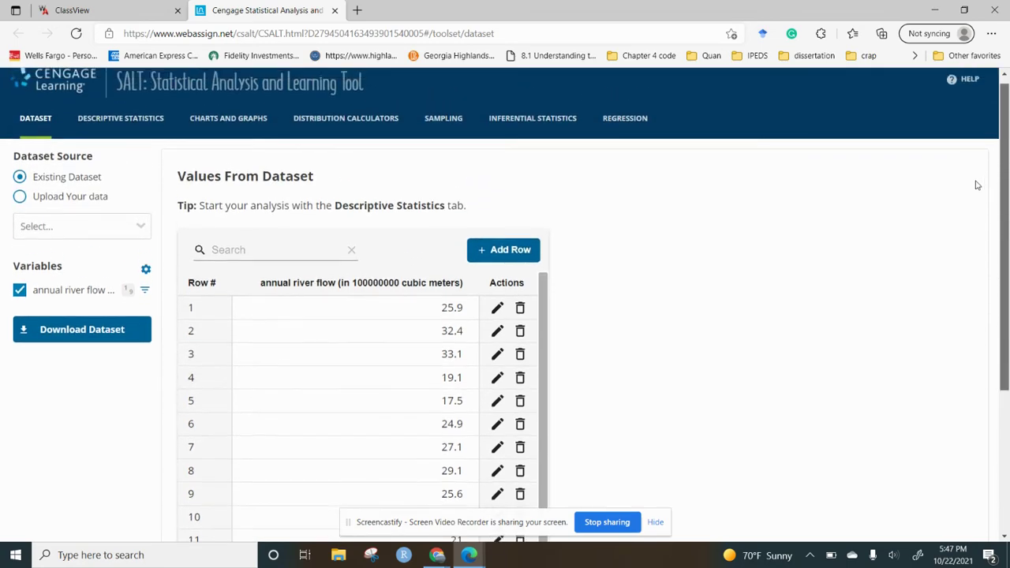
mouse_move(471, 557)
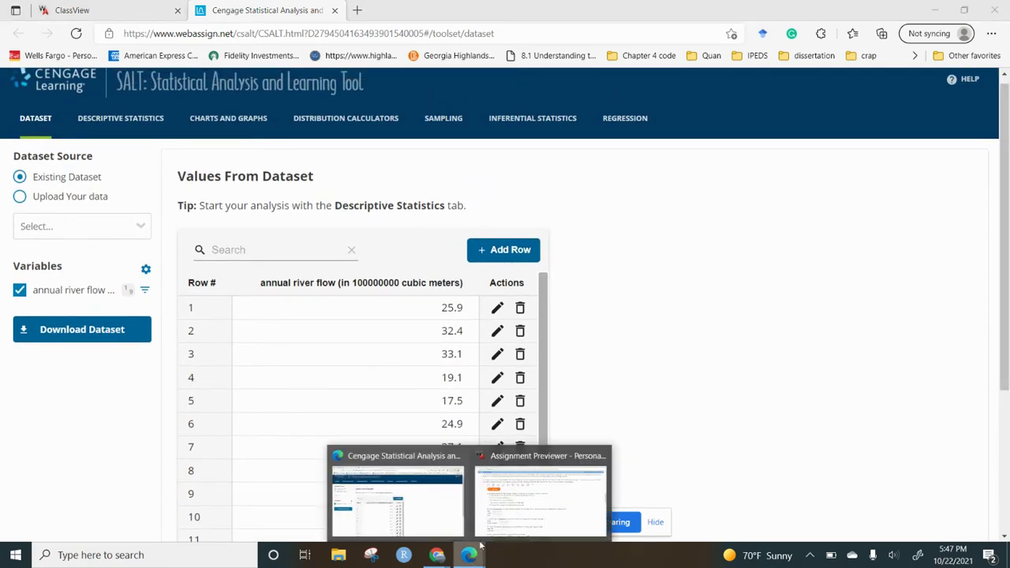
left_click(520, 505)
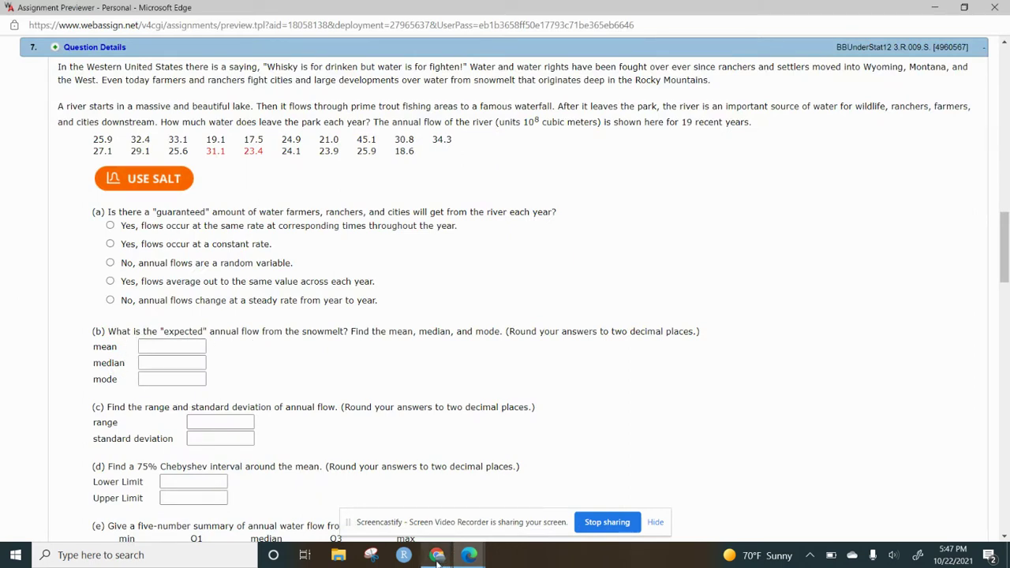
mouse_move(438, 561)
mouse_move(469, 557)
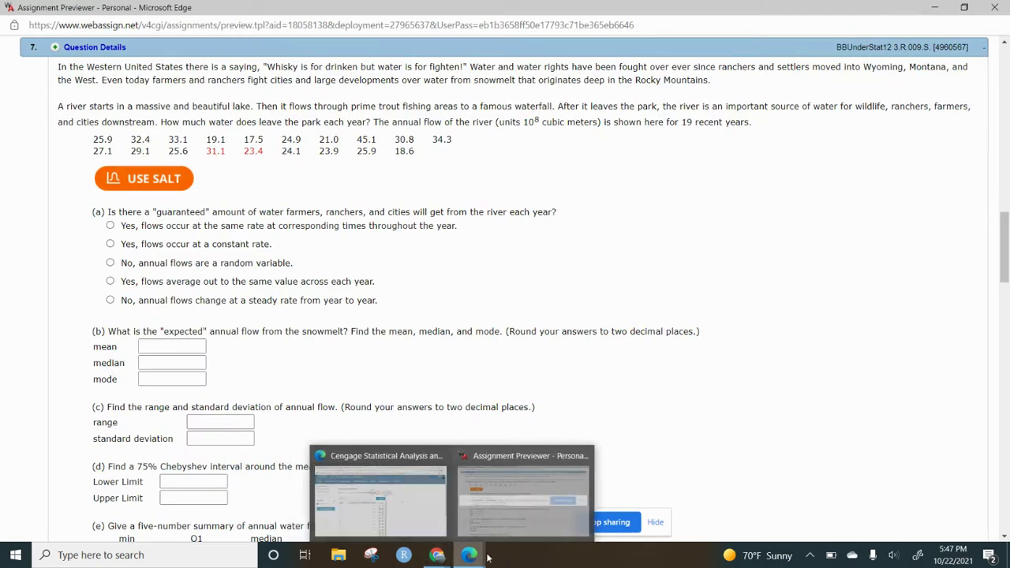
left_click(440, 497)
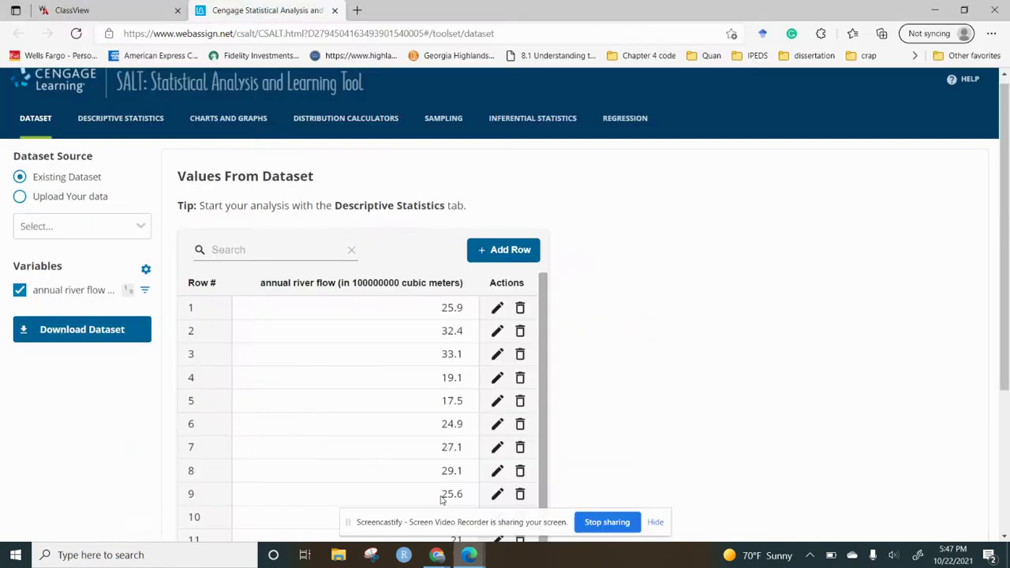
Step: Display the descriptive statistics for the annual river flow variable, keeping N among the reported statistics
left_click(108, 130)
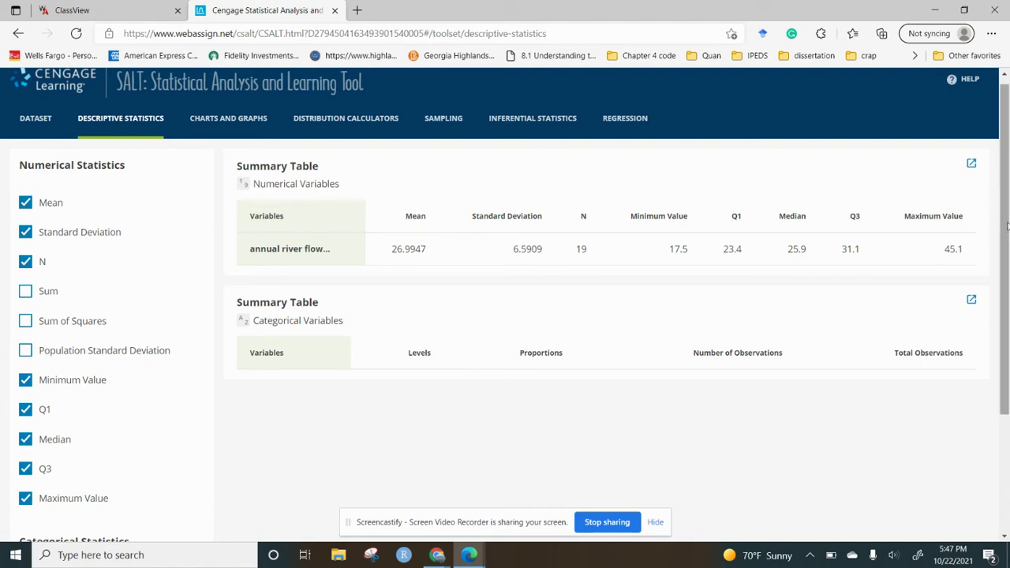
scroll(1007, 227, "down", 2)
scroll(992, 215, "up", 2)
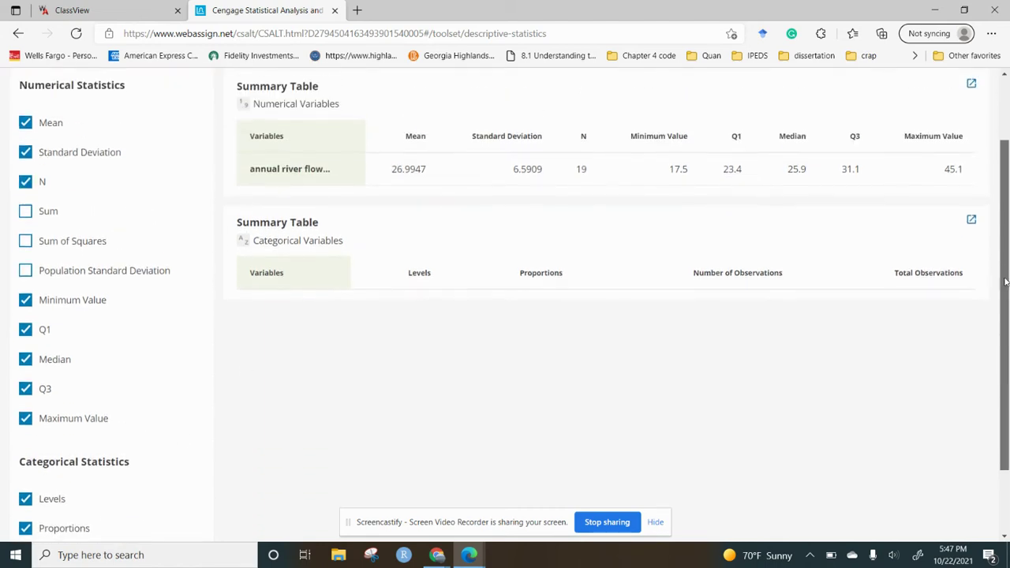
left_click(26, 270)
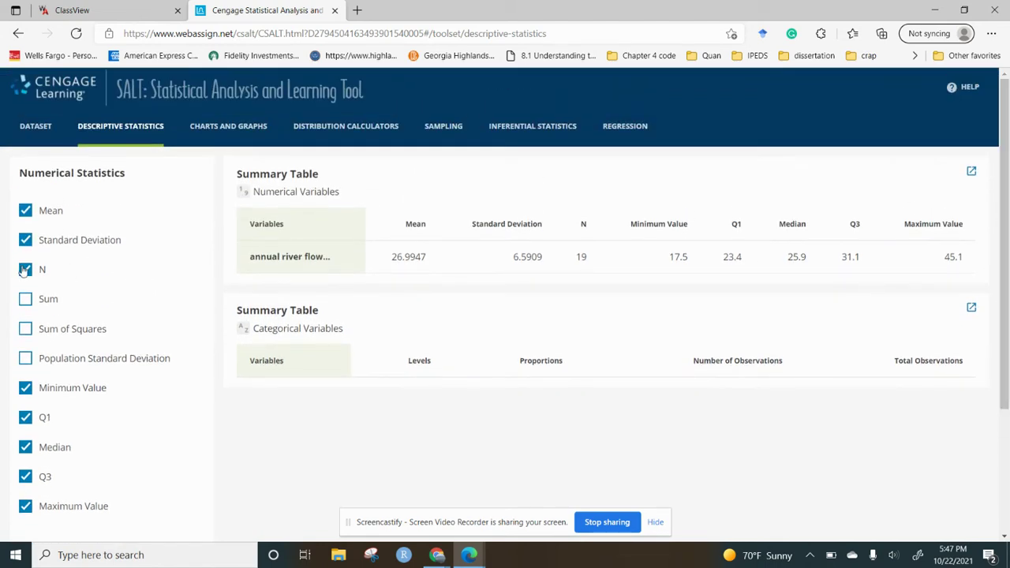
left_click(25, 270)
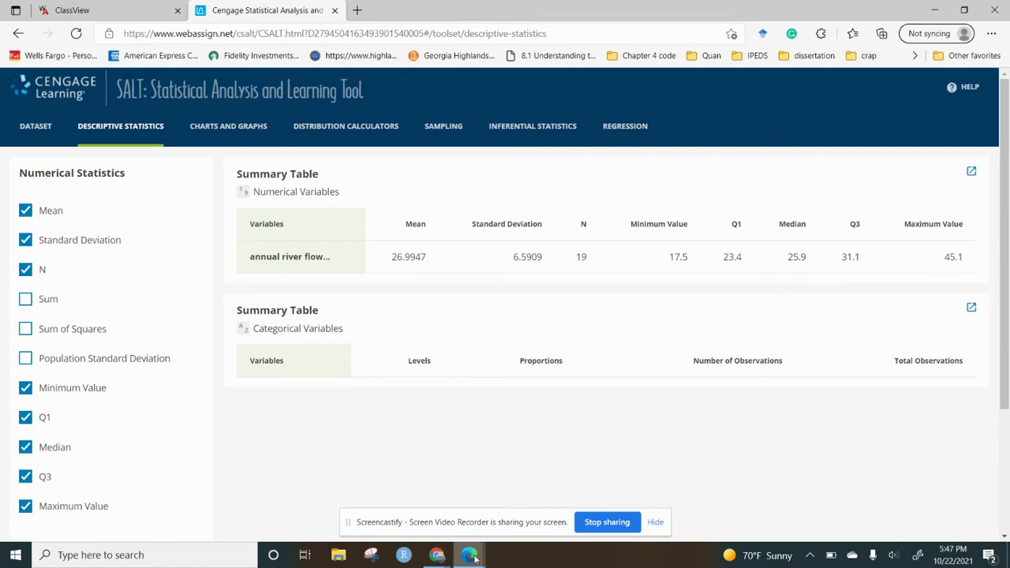
Step: Review the statistics requested in question 7 of the assignment and reopen the dataset values in SALT
mouse_move(472, 552)
left_click(542, 505)
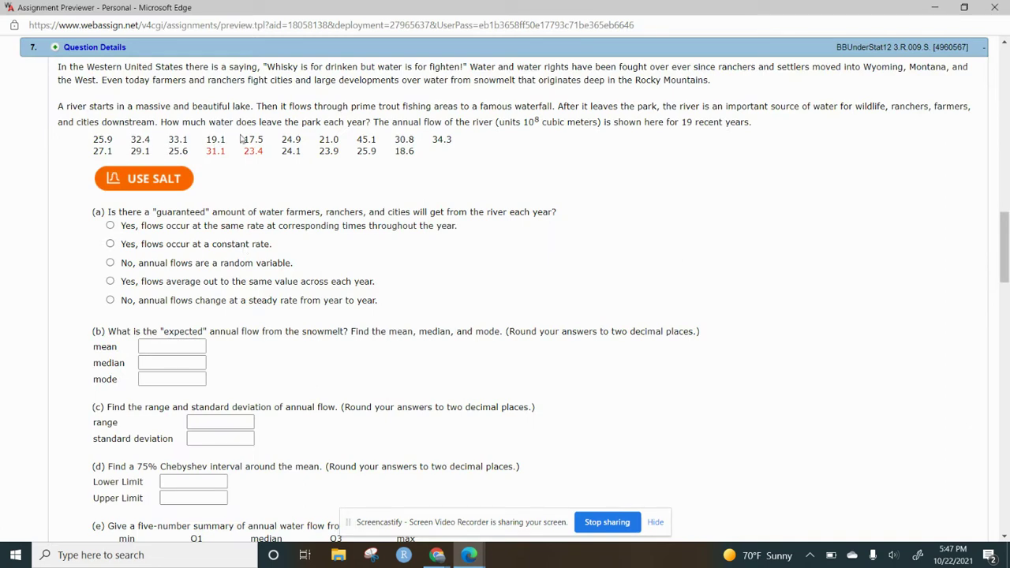
mouse_move(471, 557)
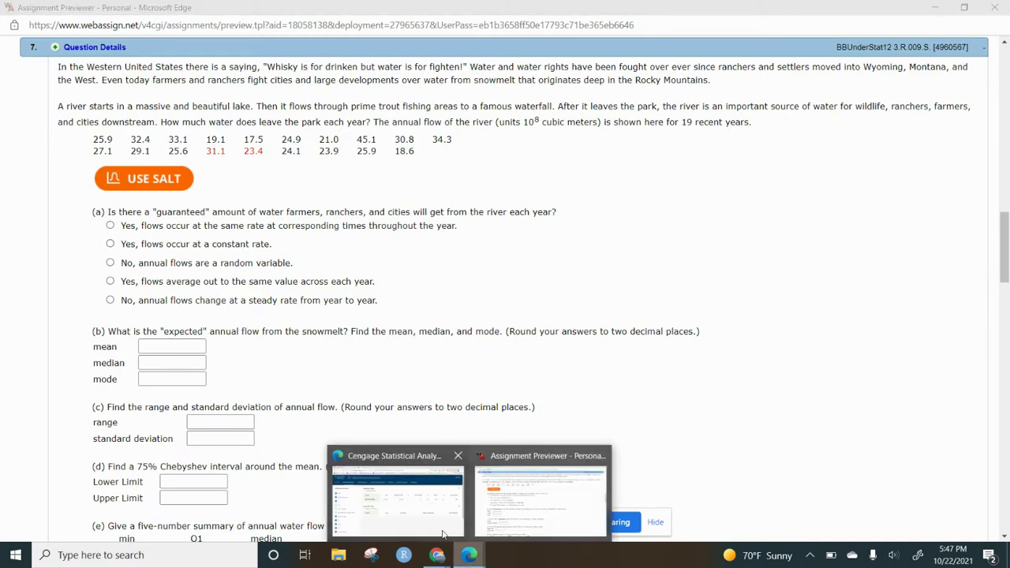
left_click(434, 525)
left_click(30, 130)
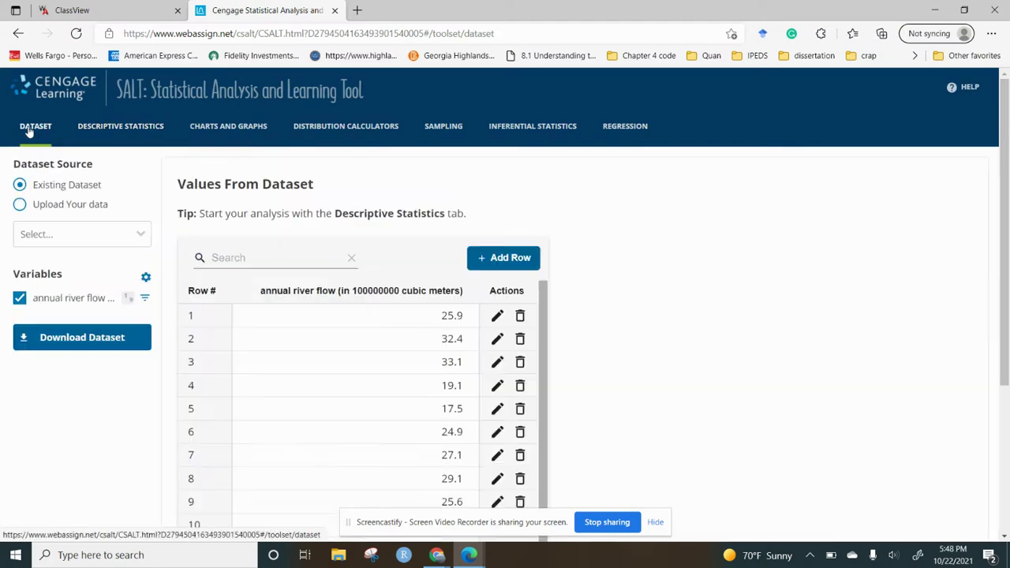
left_click(140, 235)
left_click(140, 235)
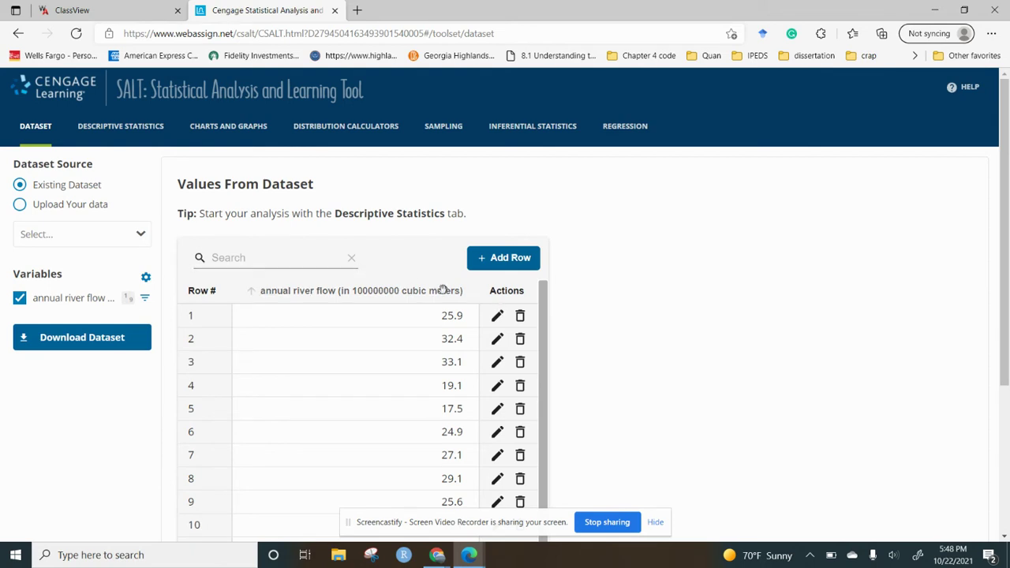
Step: Cycle the annual river flow column through ascending, descending and original row order
left_click(250, 293)
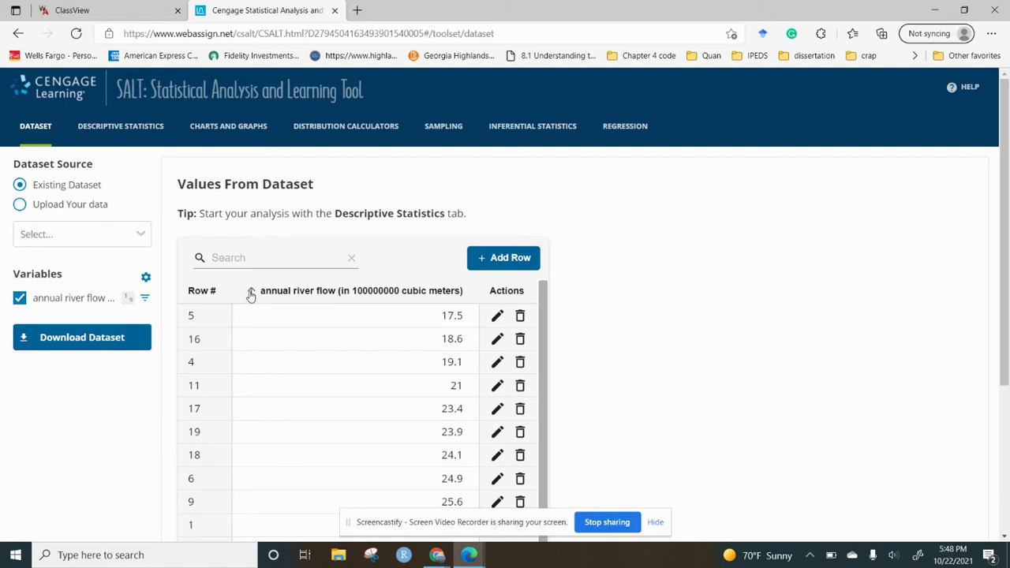
left_click_drag(1006, 245, 1007, 331)
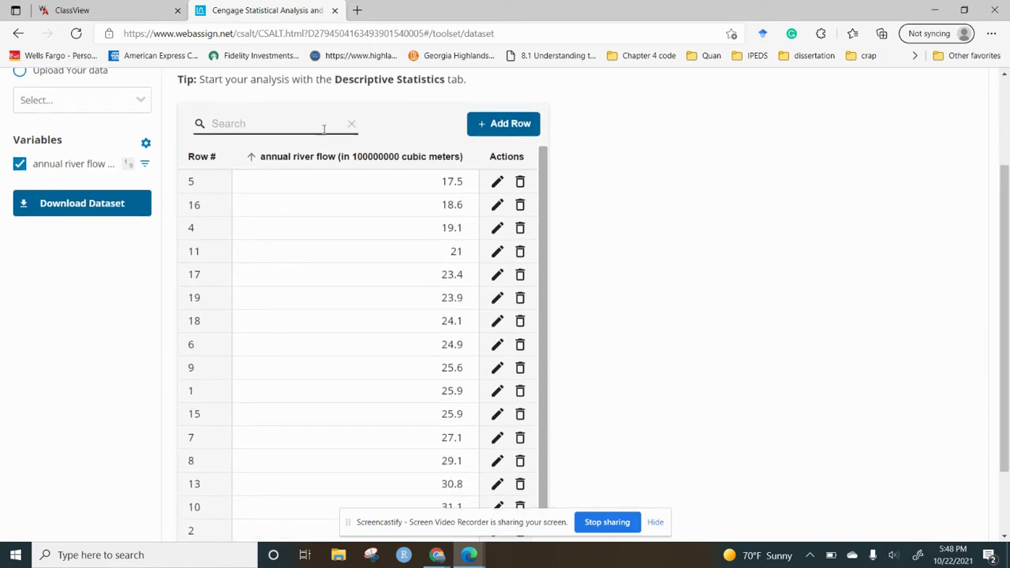
left_click(252, 159)
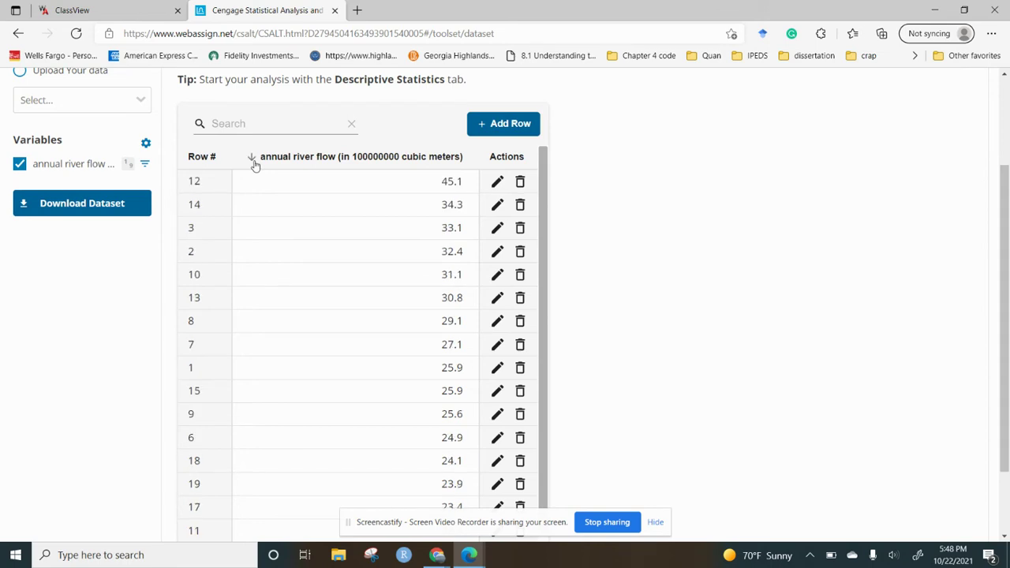
left_click(251, 159)
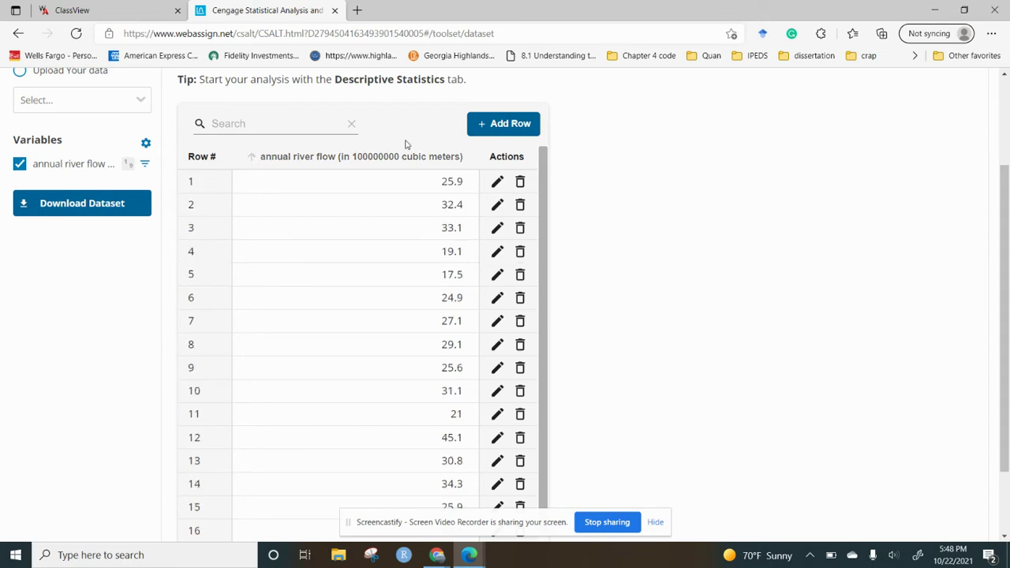
mouse_move(1007, 261)
left_mouse_down()
mouse_move(1007, 202)
mouse_move(1008, 244)
left_mouse_up()
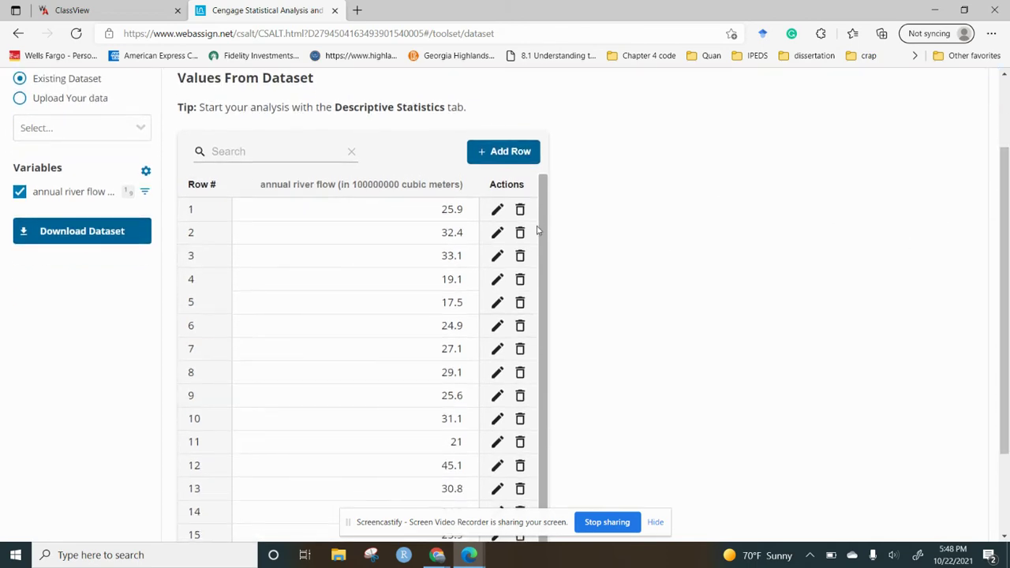
Step: Sort the annual river flow values in ascending order and examine the whole list for the mode
left_click(254, 186)
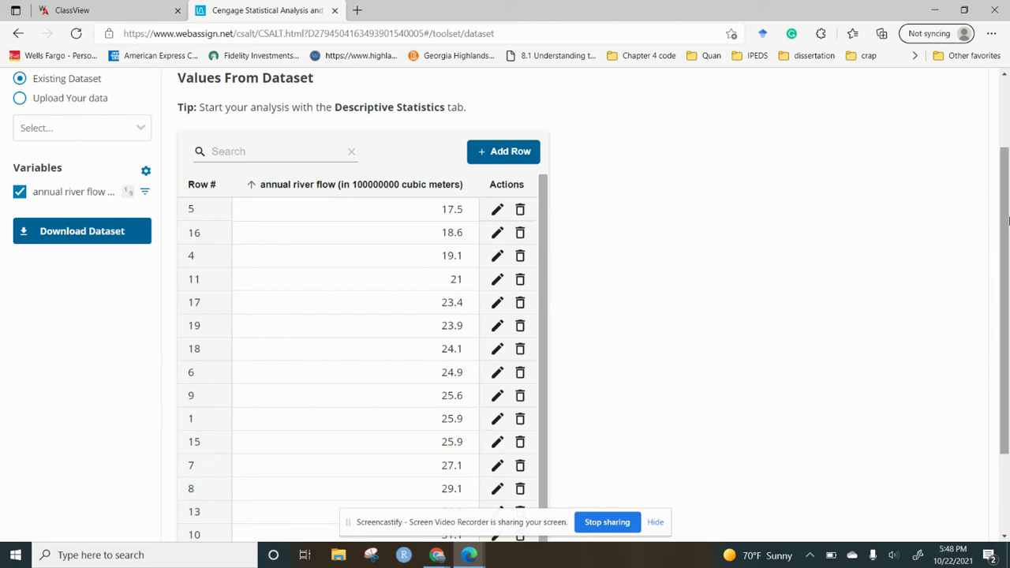
left_click_drag(1008, 221, 1008, 288)
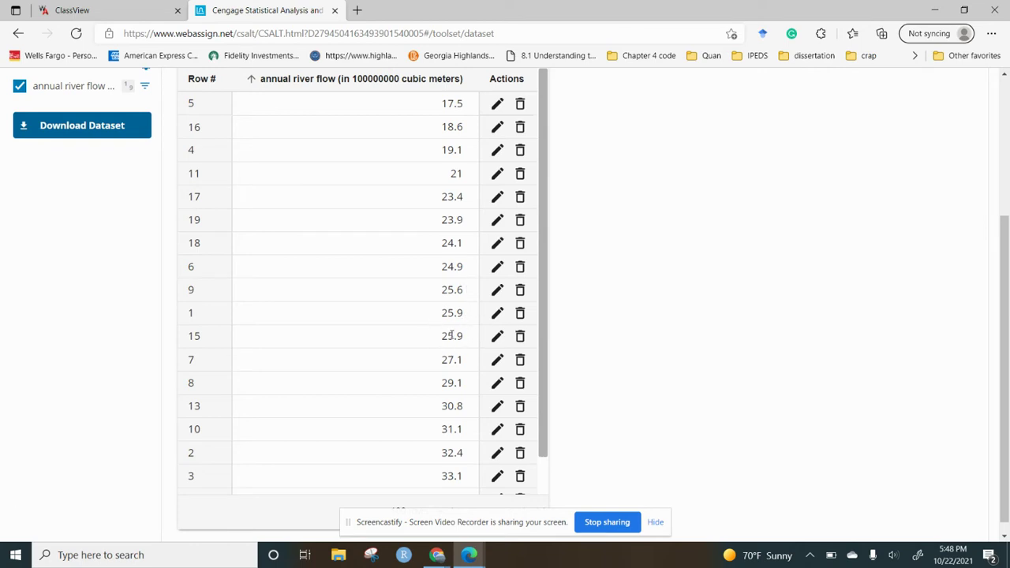
left_click_drag(544, 301, 557, 352)
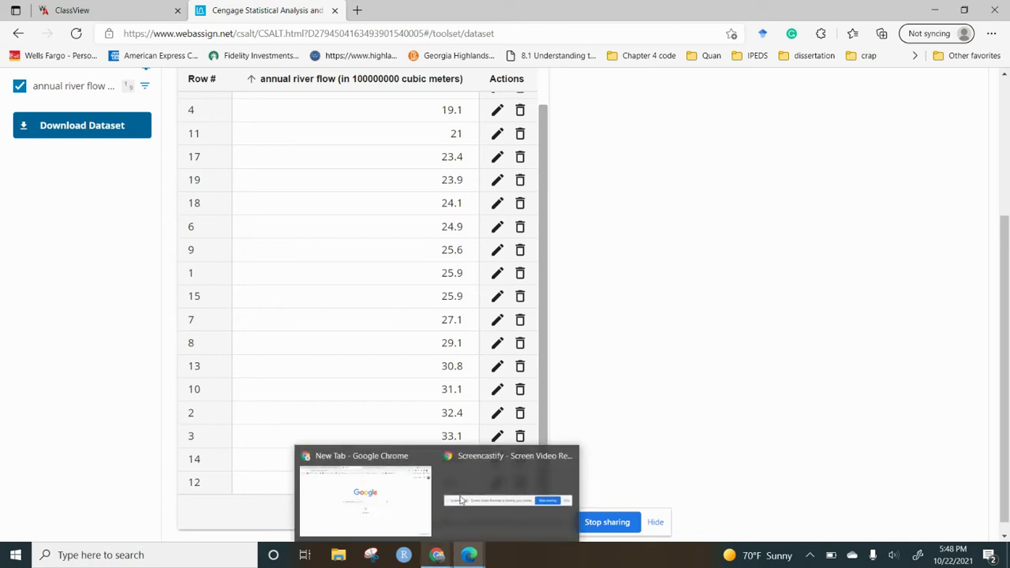
Step: Return to the descriptive statistics and compare the summary table with the statistics requested in parts (b) and (c) of question 7
scroll(986, 165, "up", 2)
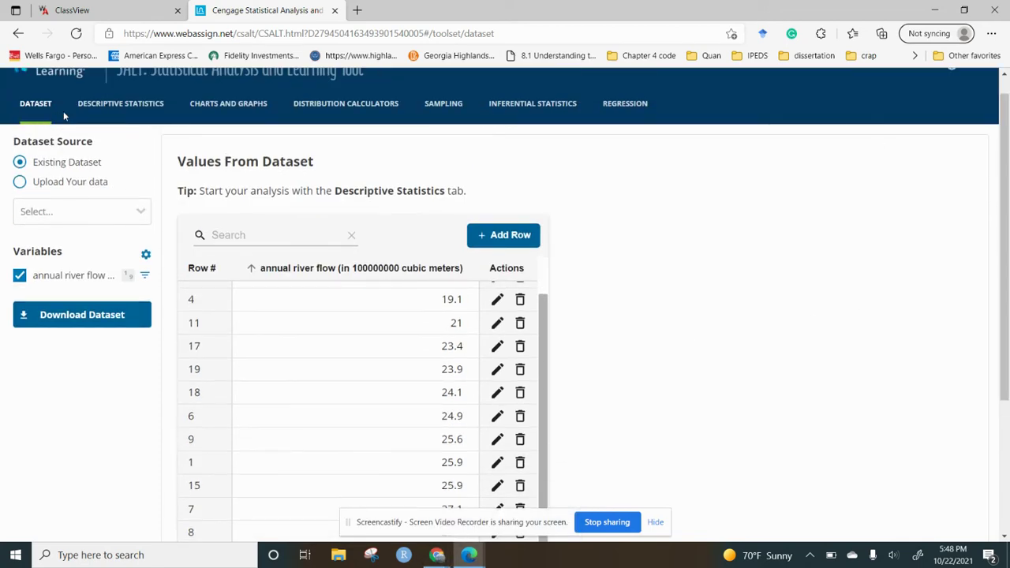
left_click(103, 109)
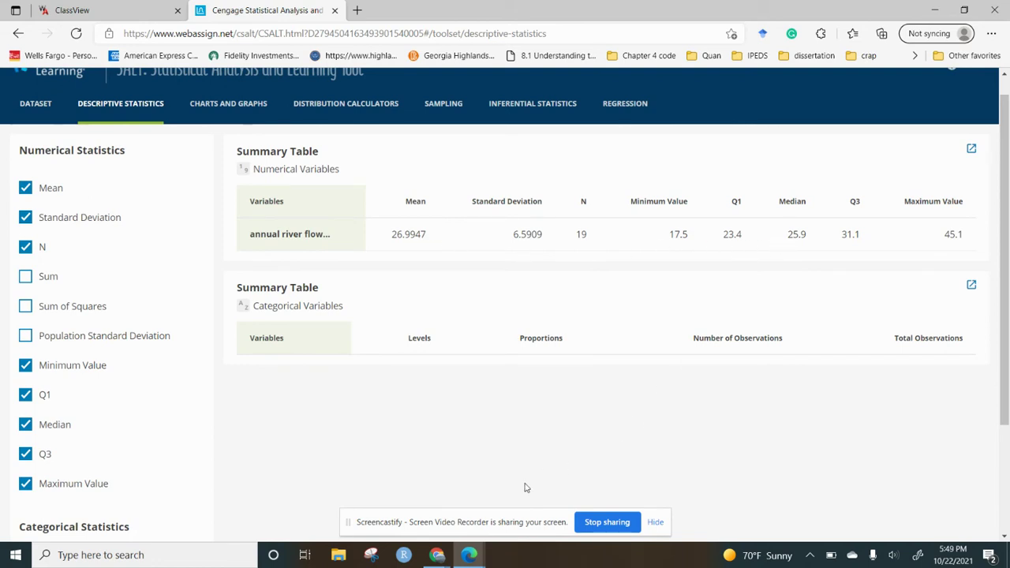
mouse_move(469, 557)
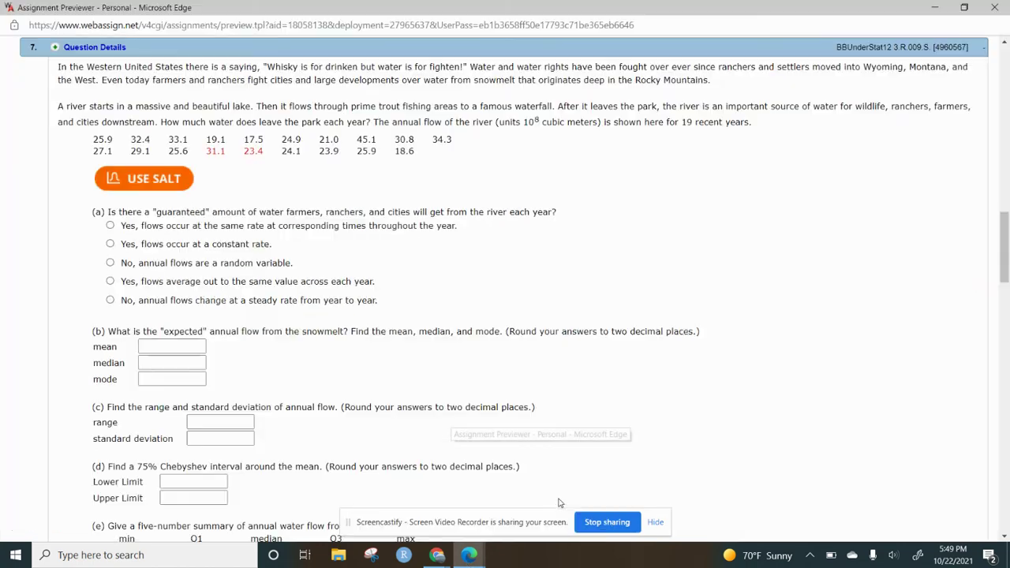
left_click(550, 503)
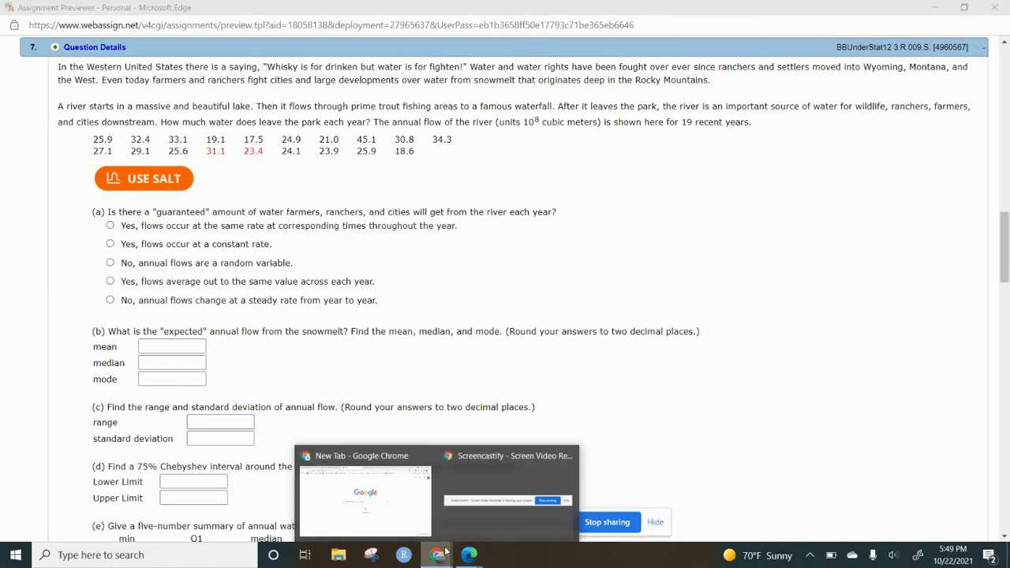
mouse_move(472, 557)
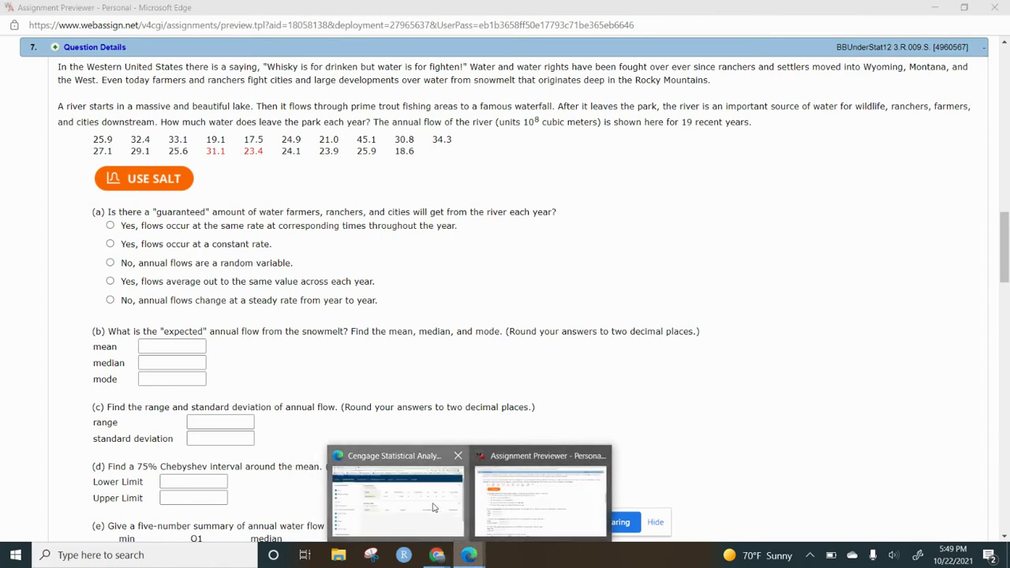
left_click(434, 505)
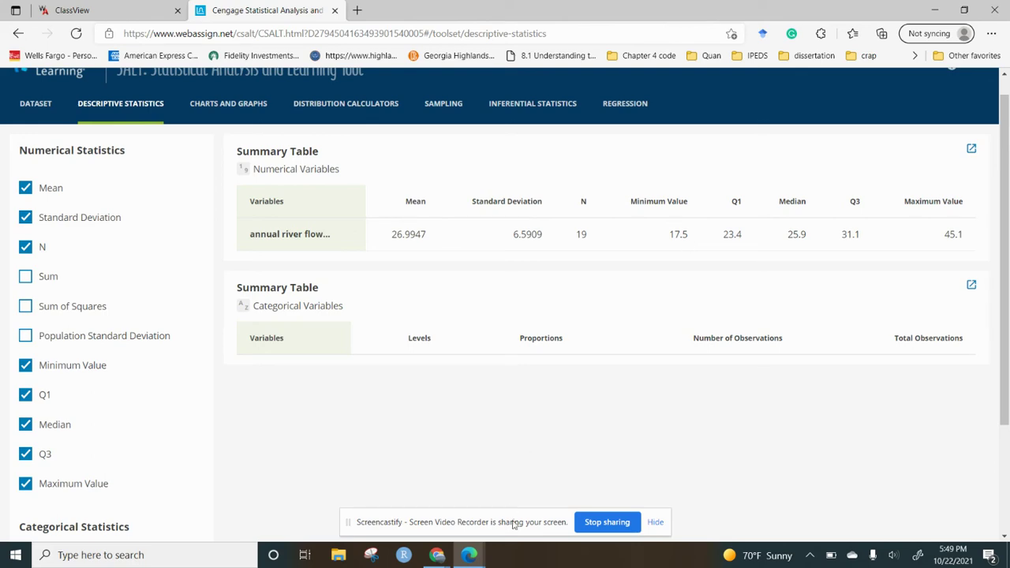
Step: Examine the Chebyshev interval and five-number summary parts of question 7 alongside the matching statistics in the SALT summary table
mouse_move(469, 555)
left_click(536, 513)
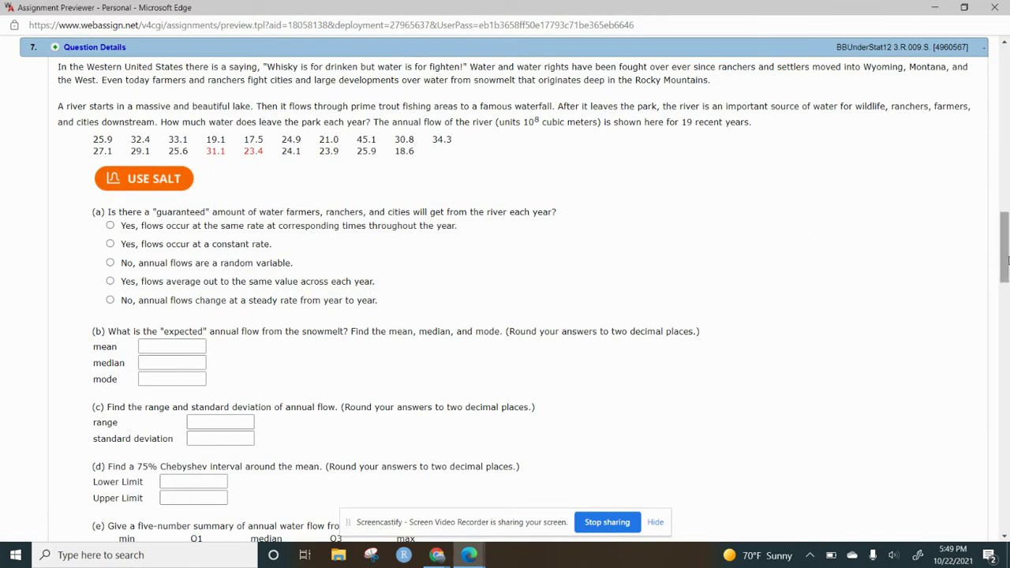
scroll(992, 265, "down", 3)
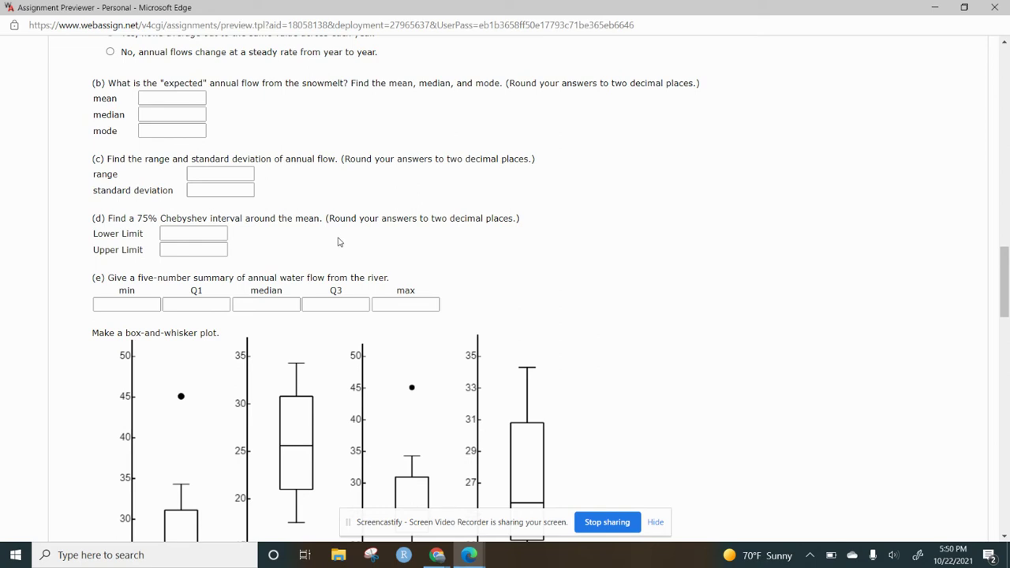
left_click(469, 555)
left_click(416, 520)
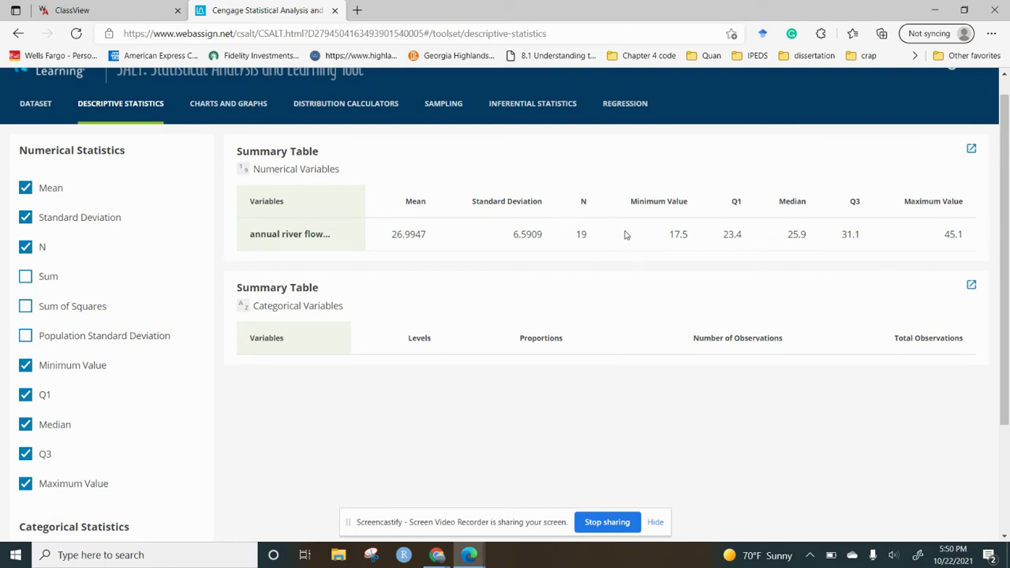
mouse_move(474, 554)
left_click(488, 517)
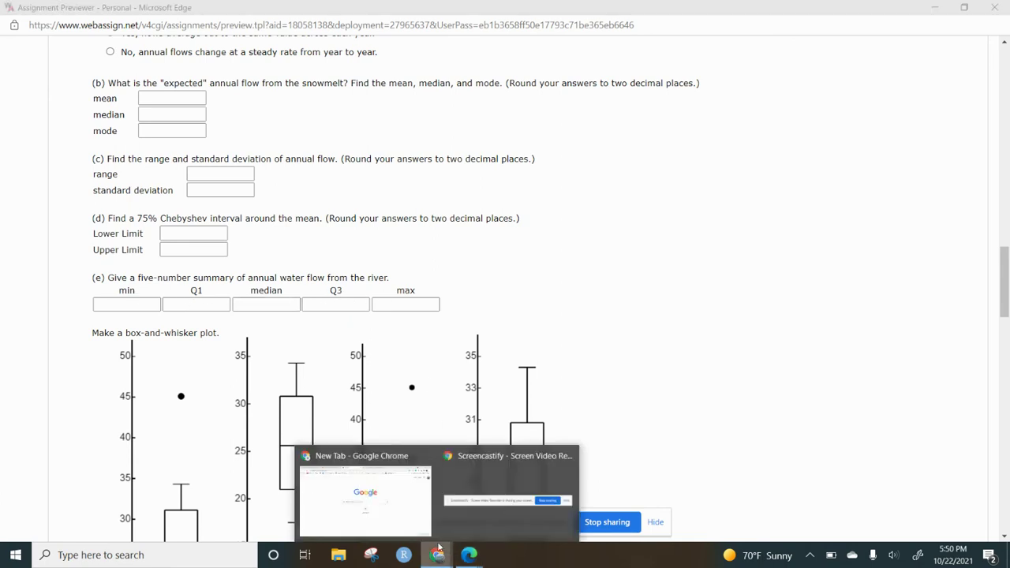
mouse_move(469, 555)
left_click(426, 513)
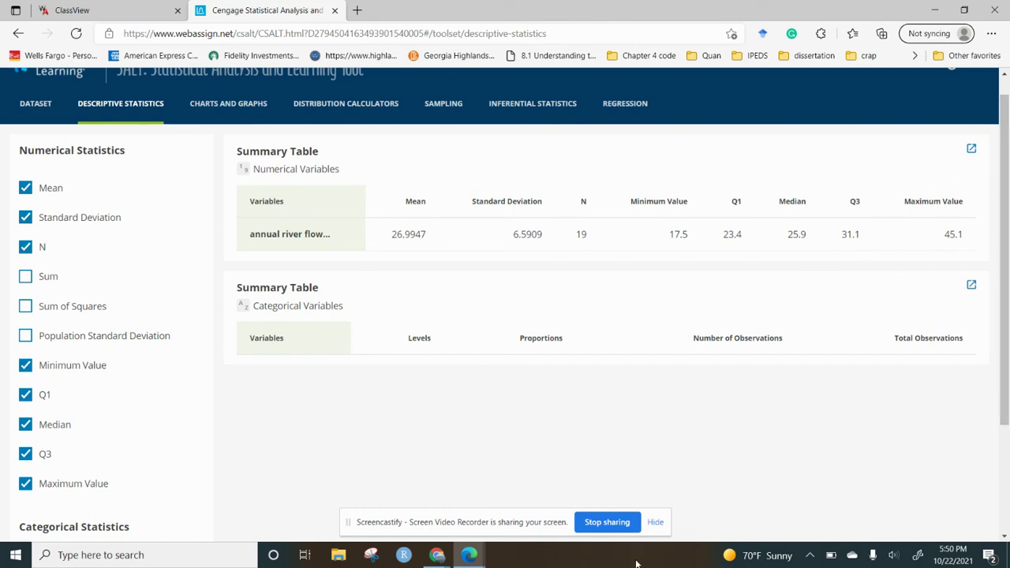
left_click(469, 555)
left_click(535, 509)
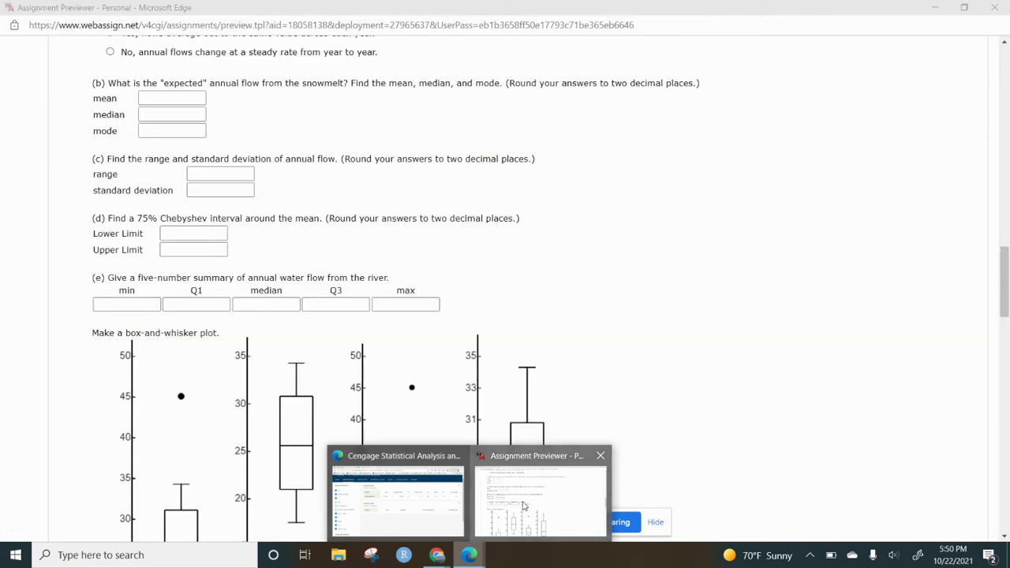
Step: Highlight the smaller river's ten annual flow values in part (f) of question 7
left_click_drag(1003, 284, 1007, 368)
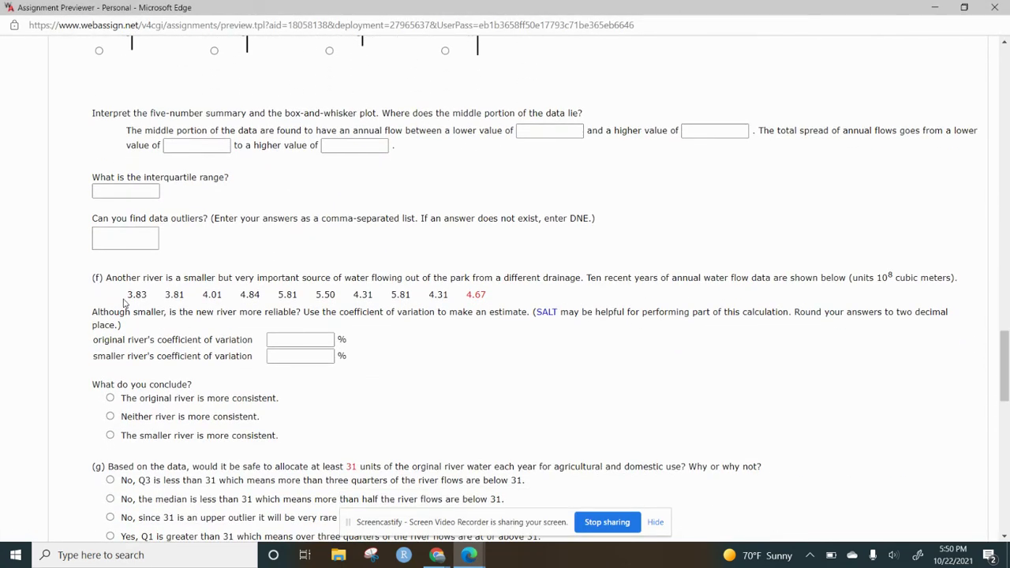
left_click_drag(129, 293, 502, 301)
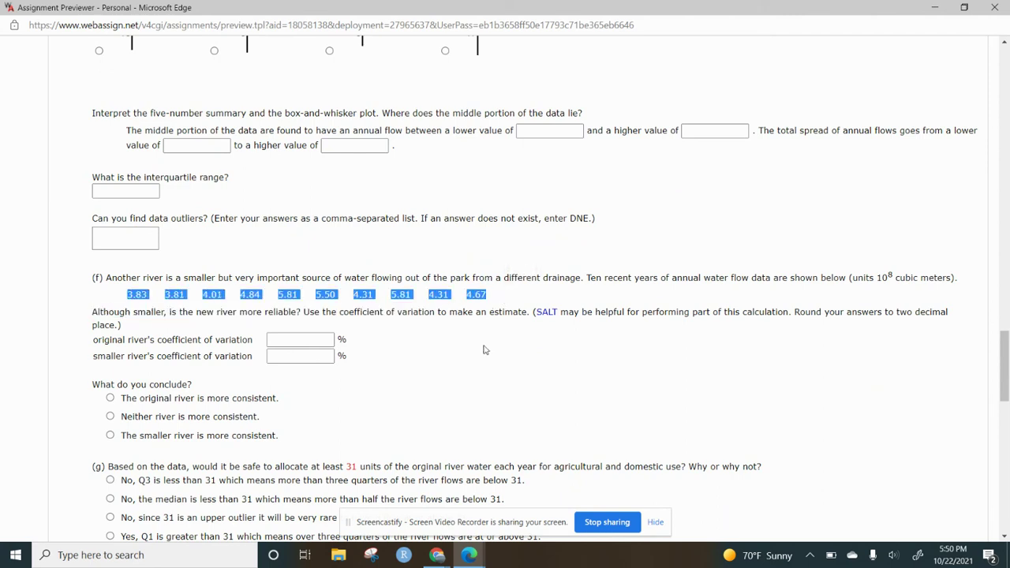
Step: Switch to SALT's dataset page and change the dataset source to Upload Your data
mouse_move(471, 559)
left_click(438, 506)
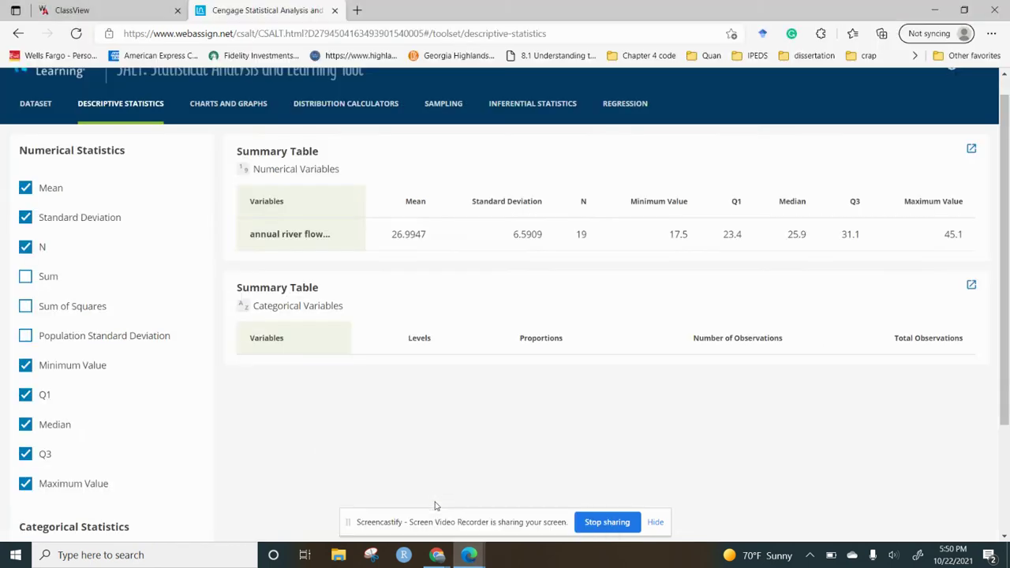
left_click(44, 107)
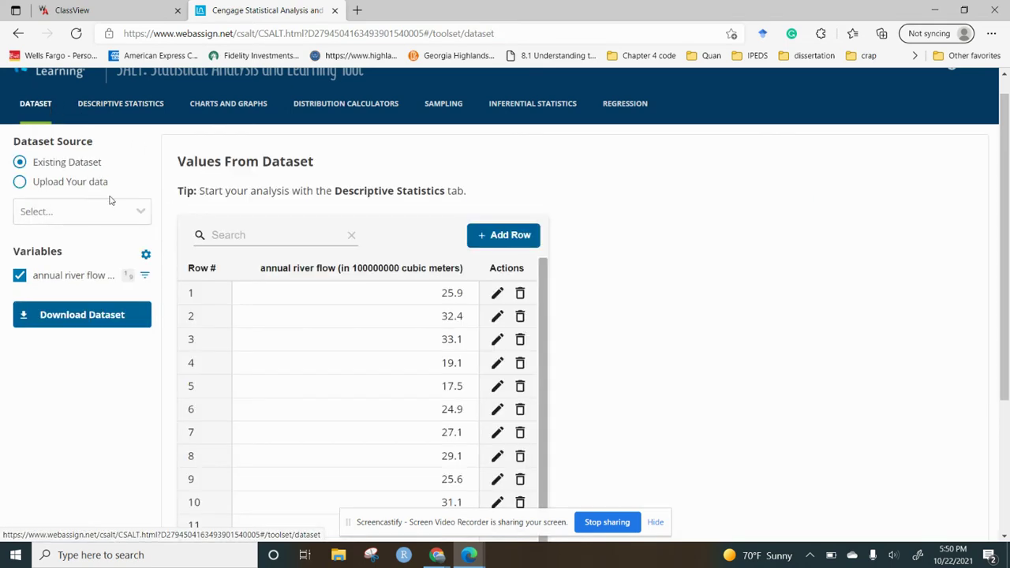
left_click(19, 182)
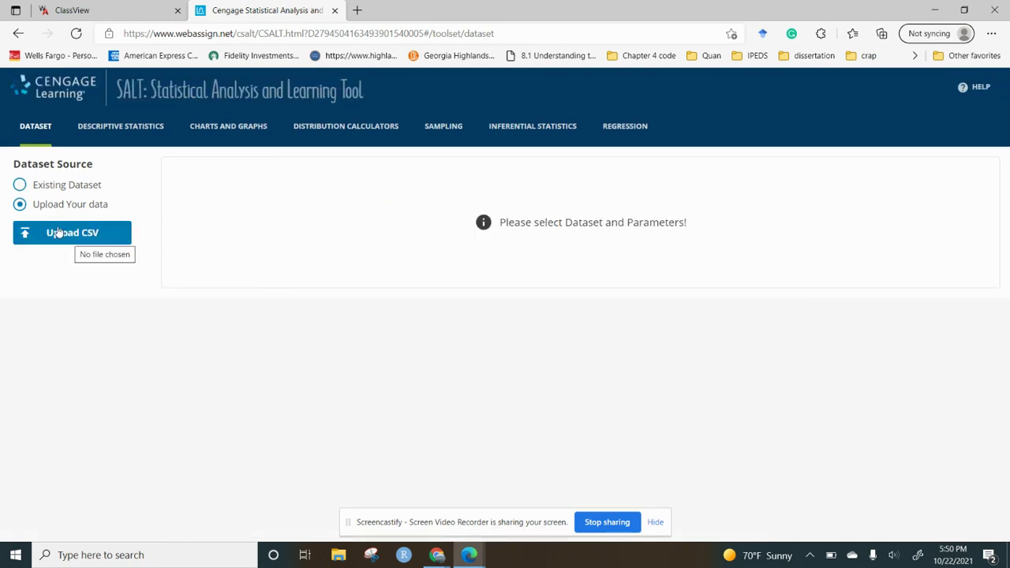
Step: Set the dataset source back to Existing Dataset and browse the list of built-in datasets without choosing one
left_click(20, 185)
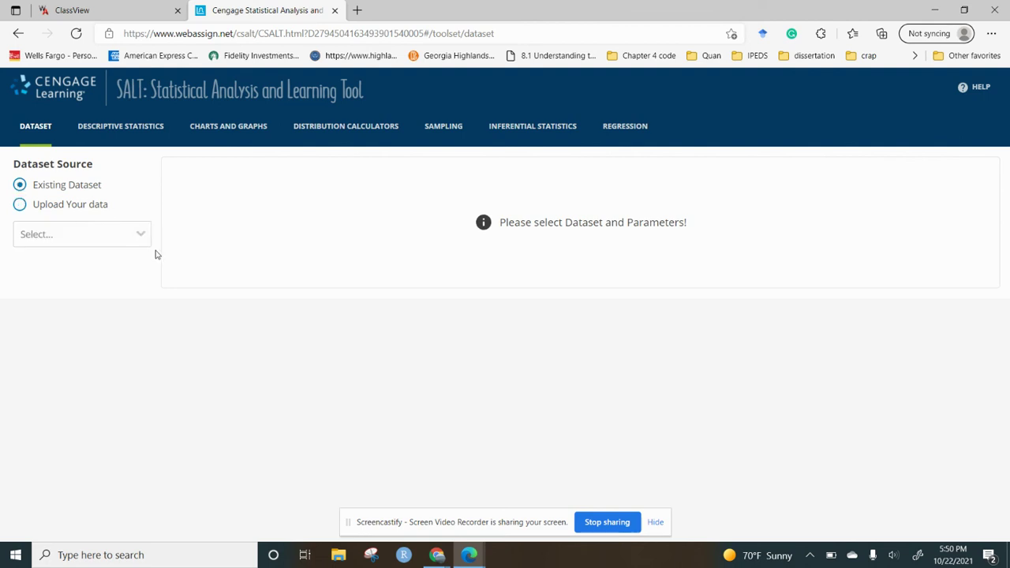
left_click(140, 242)
left_click_drag(148, 287, 139, 329)
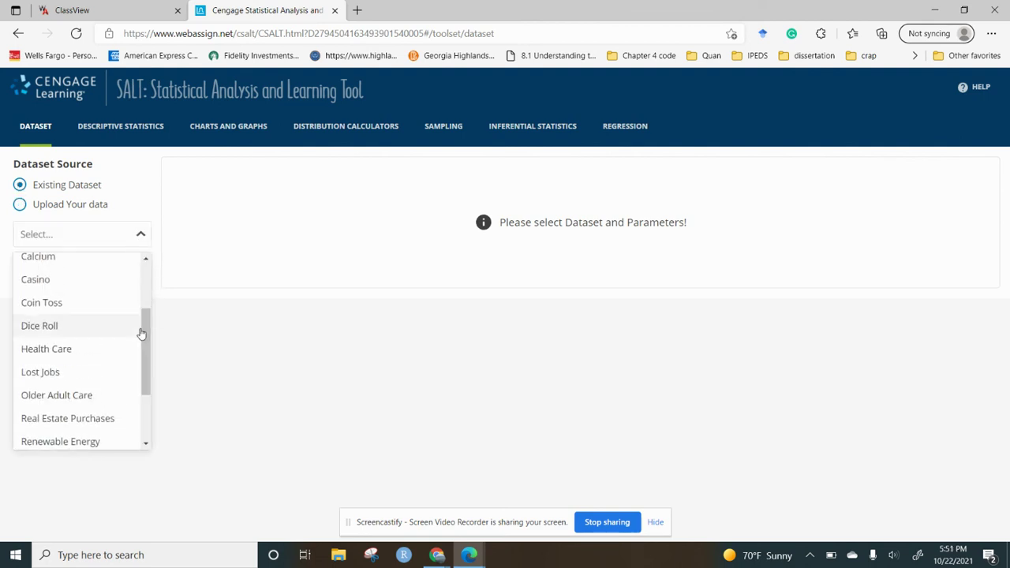
left_click(293, 258)
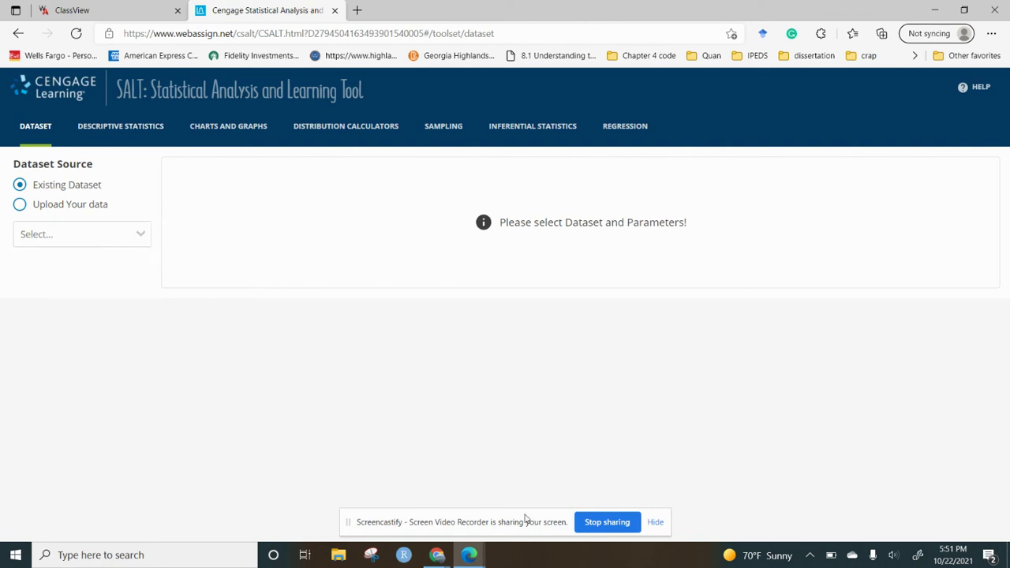
Step: Return to part (f) of question 7 in the assignment window and clear the highlighting from the flow values
left_click(468, 555)
left_click(560, 525)
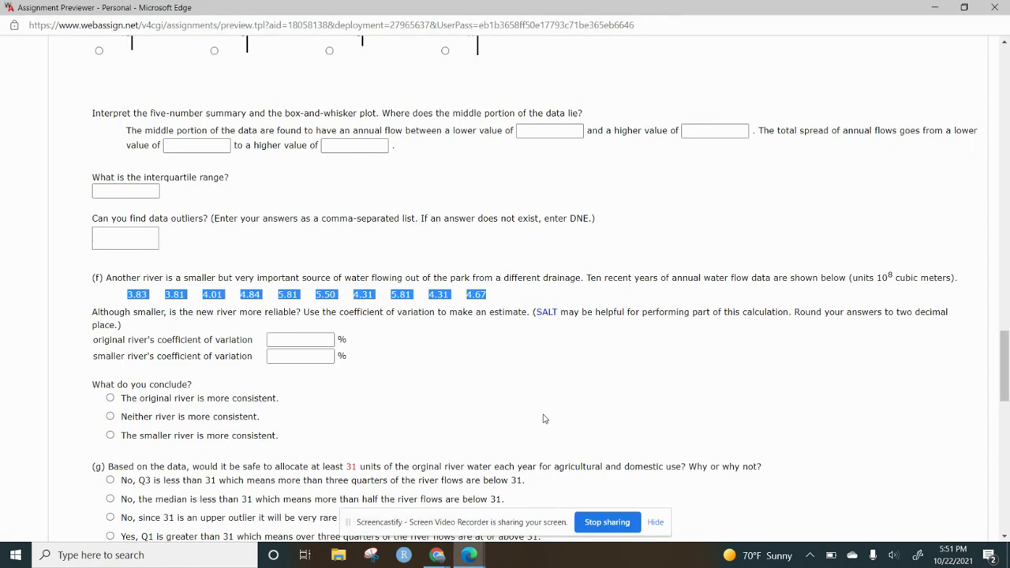
left_click(532, 393)
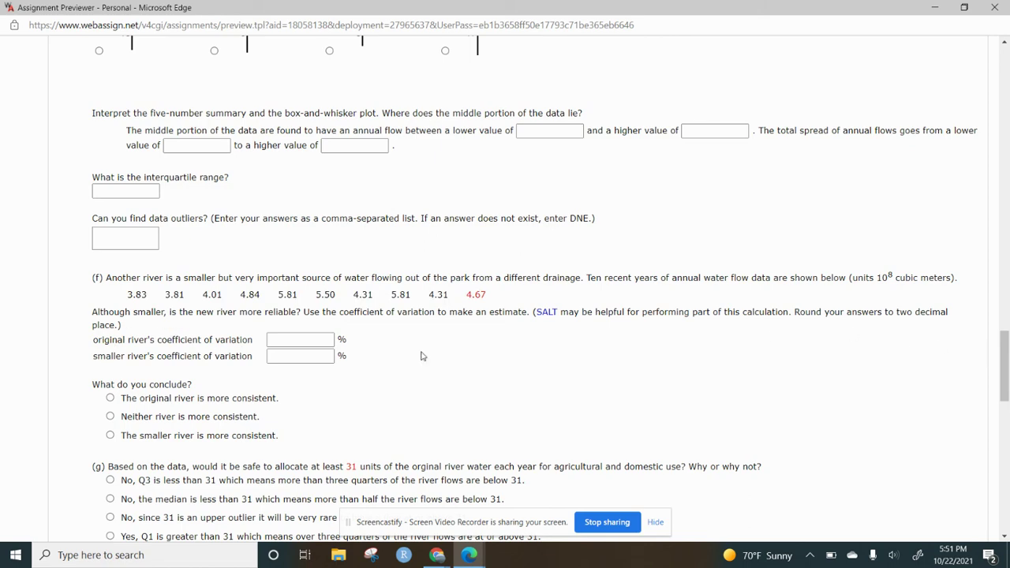
Step: Open the wolf pack size data from question 8 in SALT and return to the question in the assignment window
left_click_drag(1001, 347, 1007, 405)
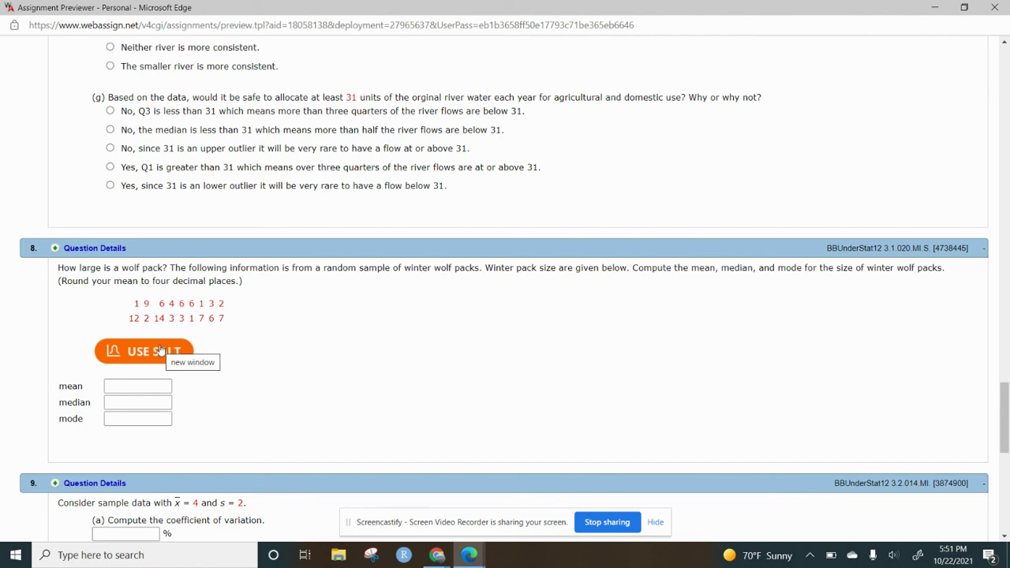
left_click(159, 350)
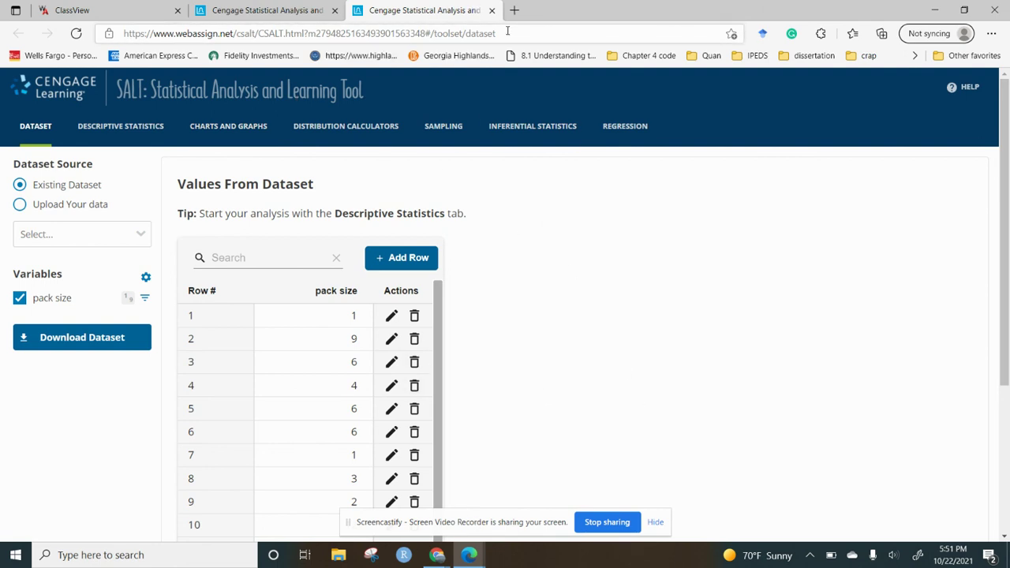
left_click(470, 556)
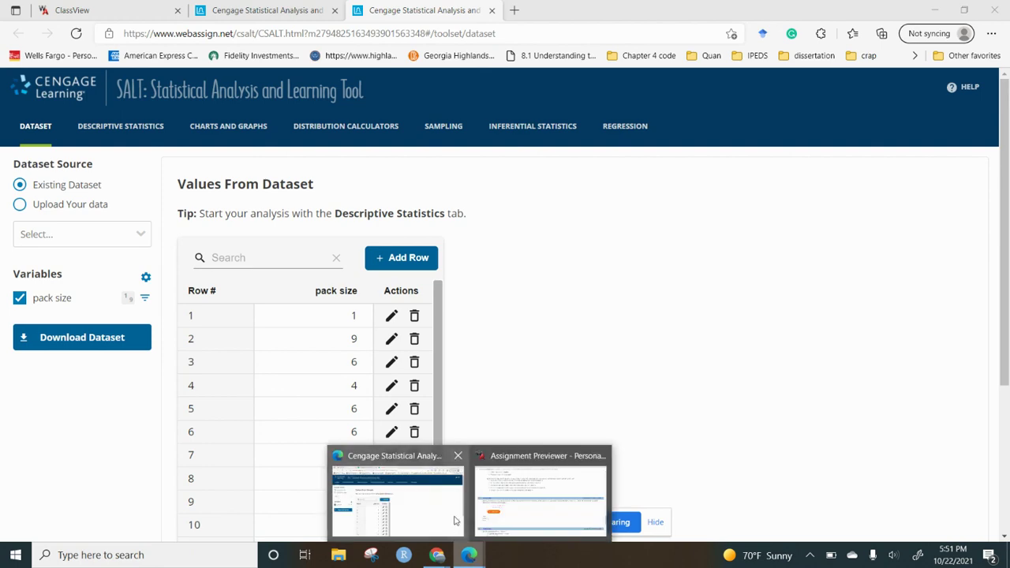
left_click(541, 489)
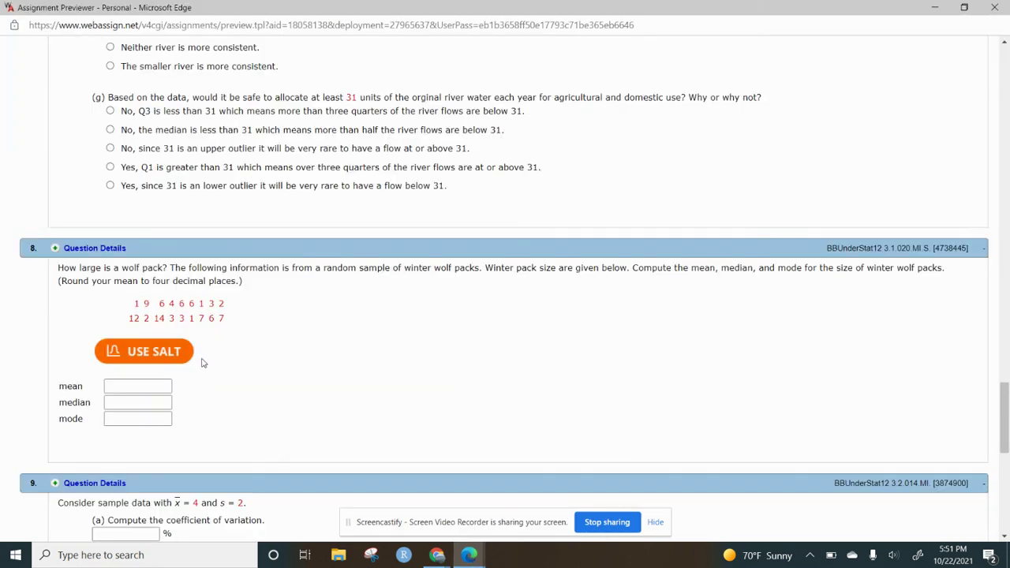